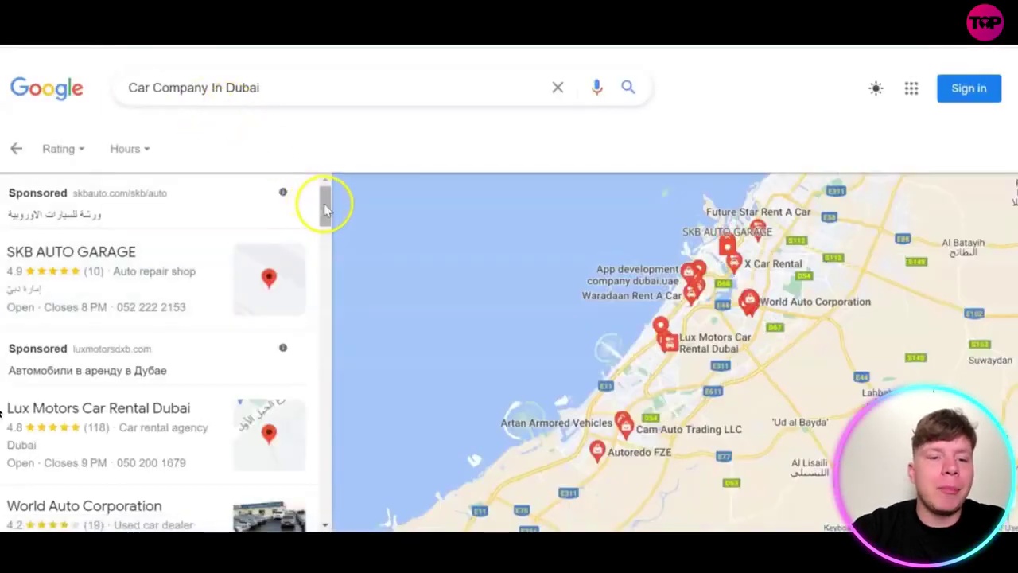
# Step: Start grabbing the "Car Company In Dubai" map search results in the data extractor with Grab Email Id enabled
pyautogui.moveTo(325, 209); pyautogui.dragTo(339, 170)
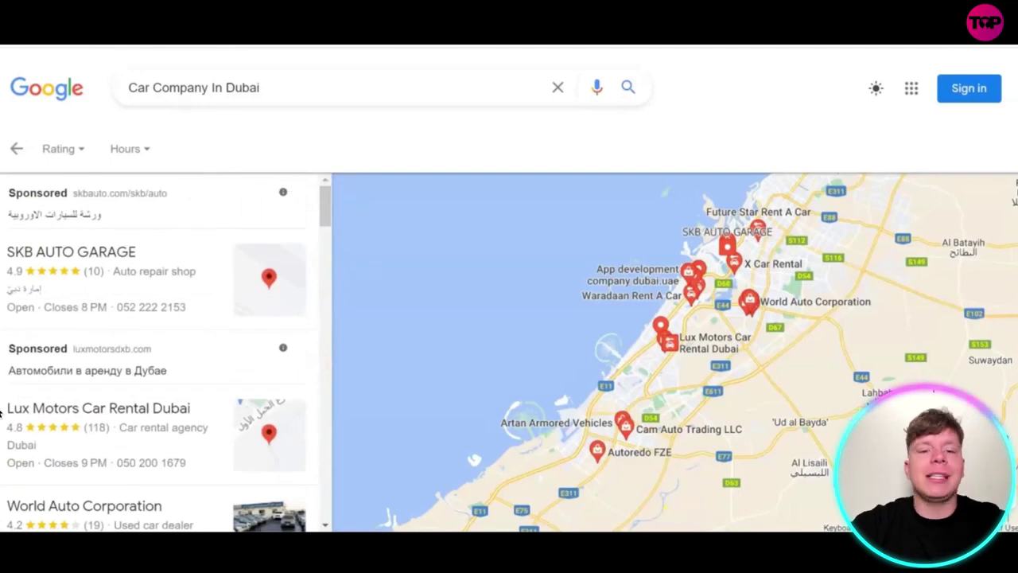
pyautogui.hotkey('alt', 'Tab')
pyautogui.click(303, 207)
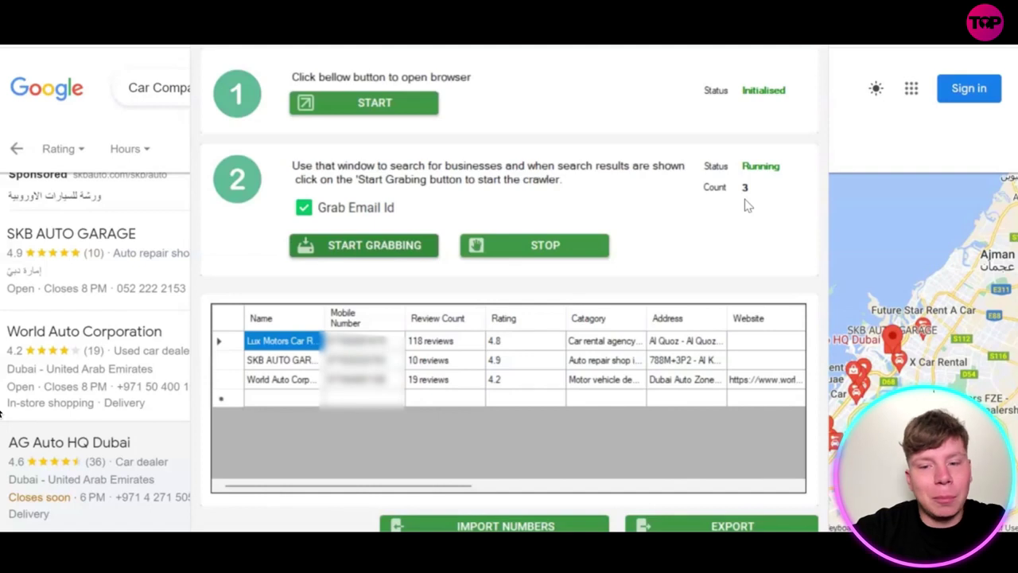
# Step: Stop the crawler and export the grabbed business data to the file GMapData
pyautogui.click(565, 248)
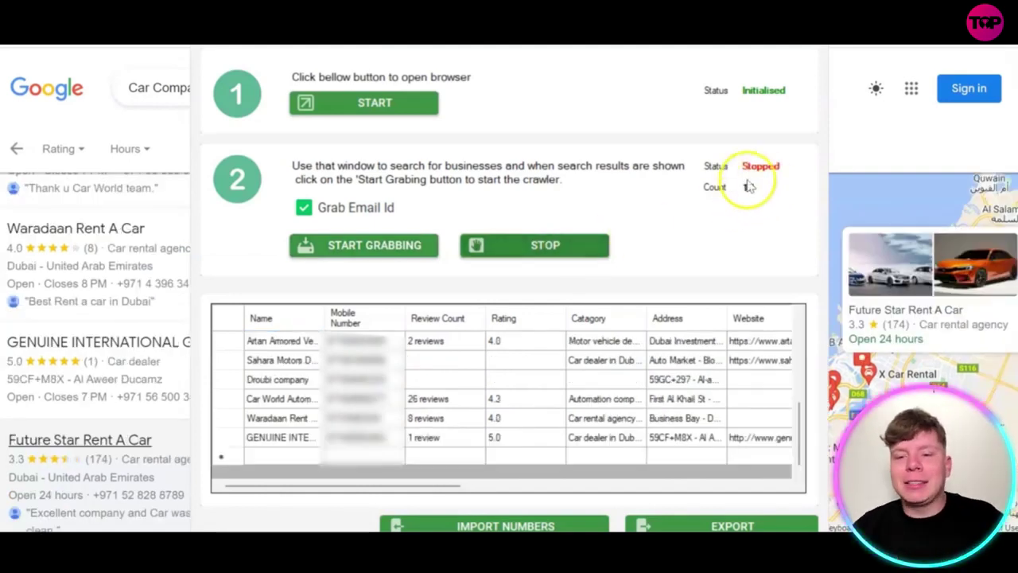
pyautogui.click(732, 528)
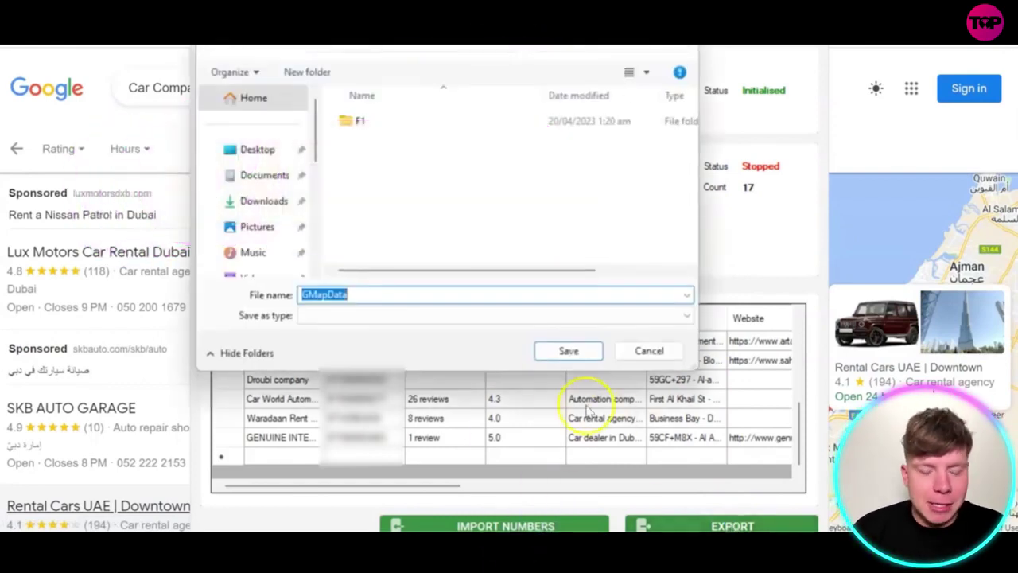
pyautogui.click(561, 354)
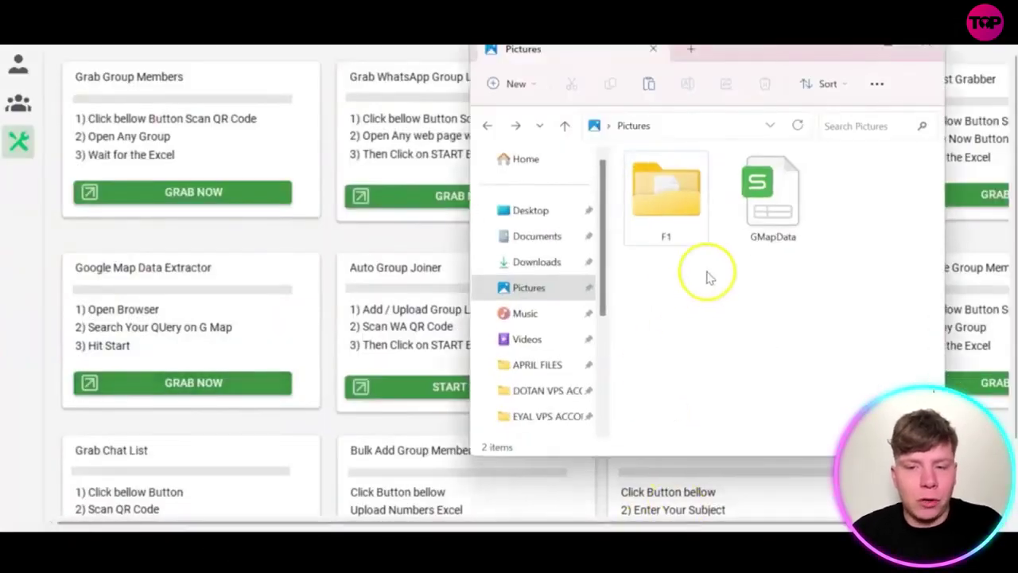
# Step: Open the GMapData workbook from the Pictures folder and widen the Mobile Number column
pyautogui.click(776, 209)
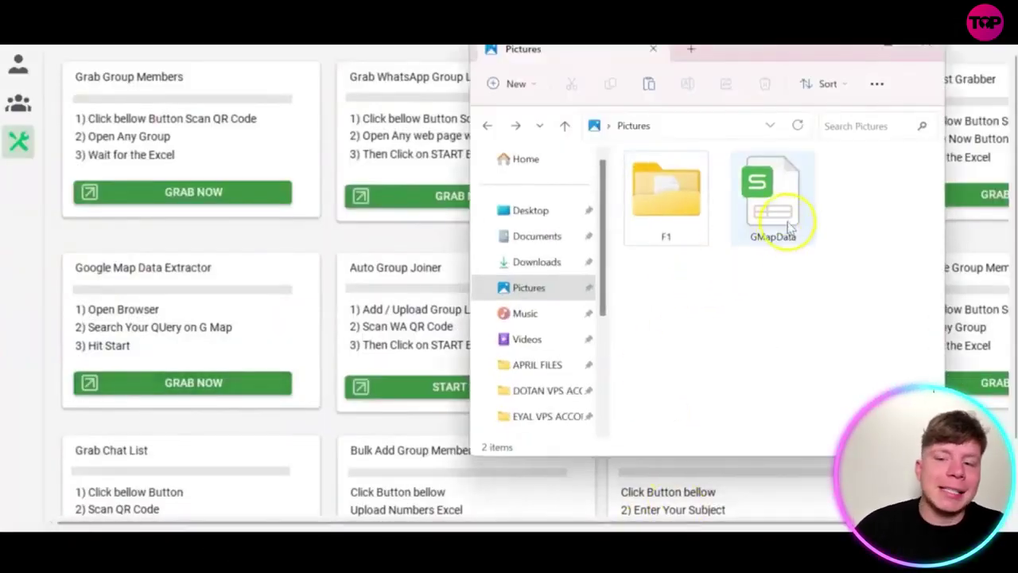
pyautogui.doubleClick(784, 209)
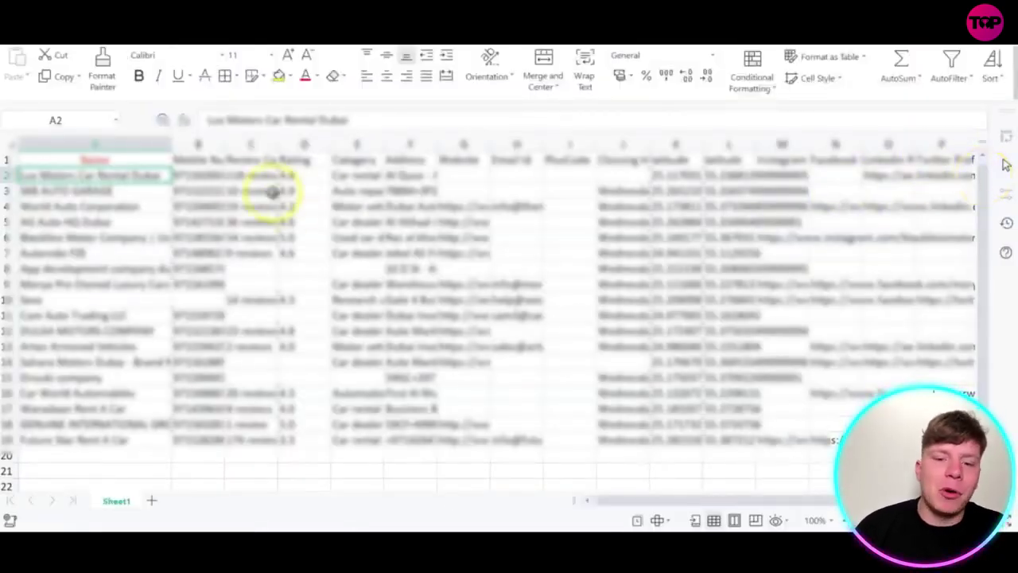
pyautogui.moveTo(224, 143); pyautogui.dragTo(265, 144)
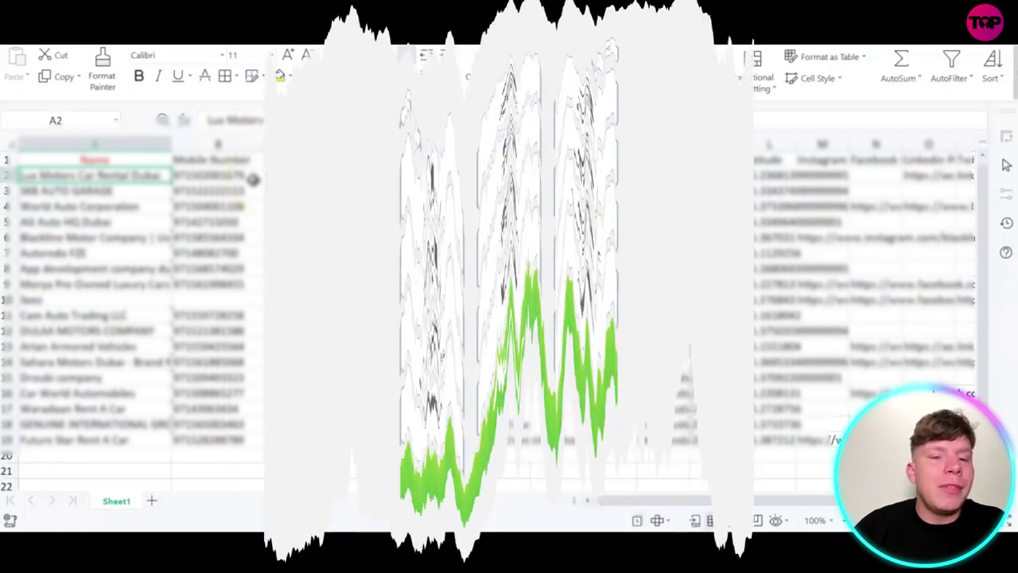
# Step: Copy the mobile numbers in cells B2:B19, leaving out the header
pyautogui.moveTo(250, 175); pyautogui.dragTo(227, 438)
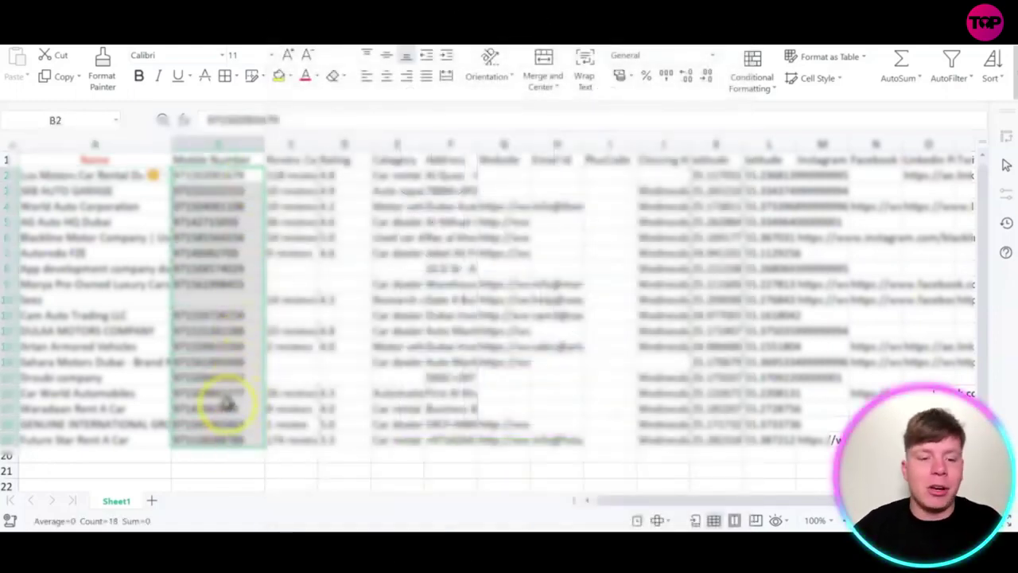
pyautogui.rightClick(211, 227)
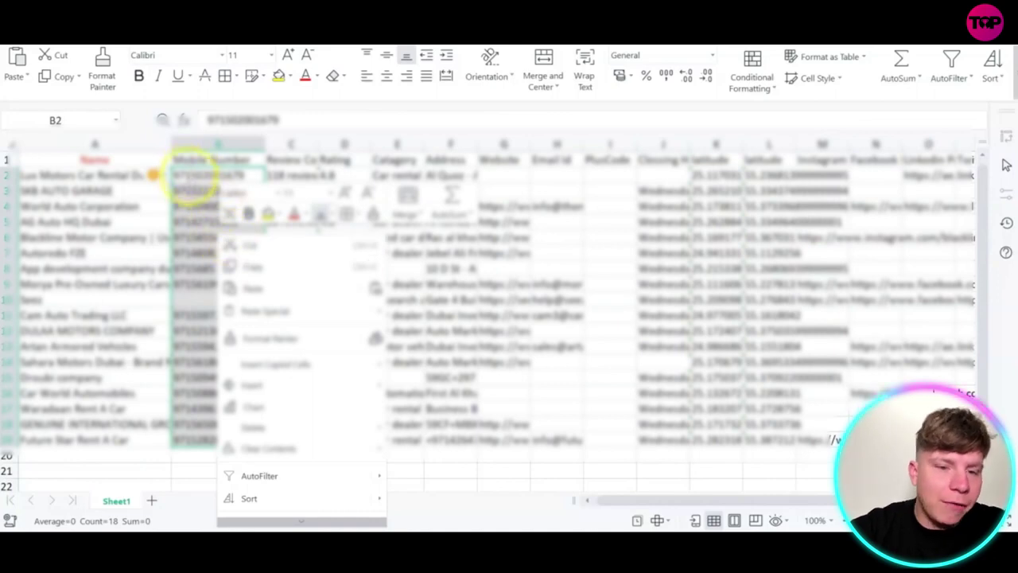
pyautogui.rightClick(191, 179)
pyautogui.click(232, 221)
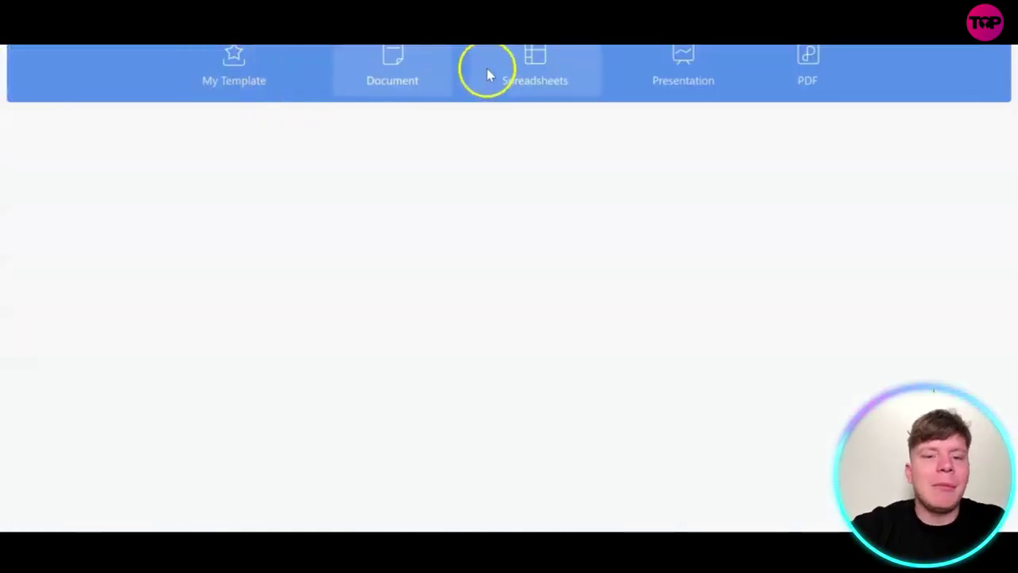
# Step: Create a blank spreadsheet and paste the copied mobile numbers starting in cell A1
pyautogui.click(487, 67)
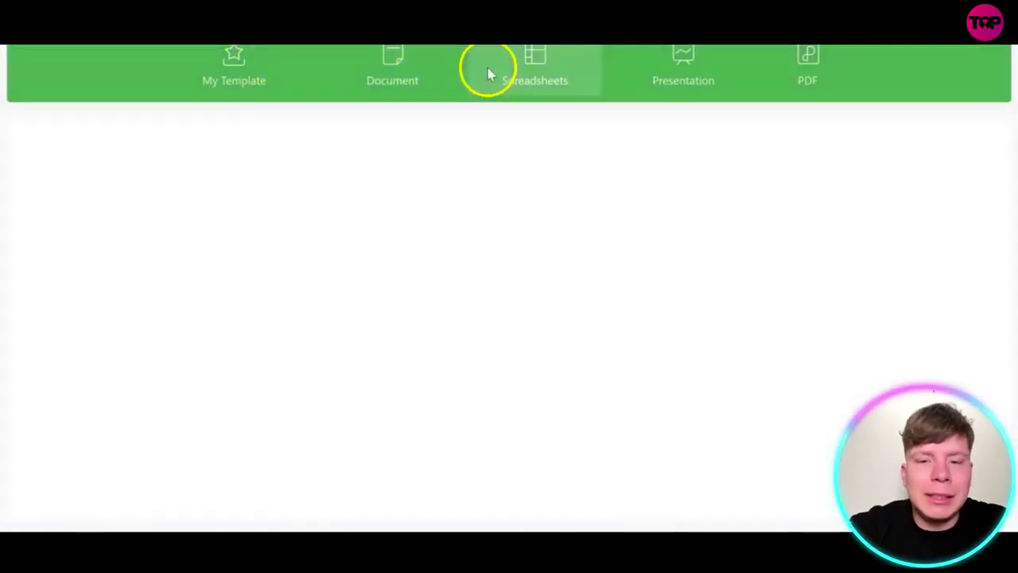
pyautogui.click(323, 220)
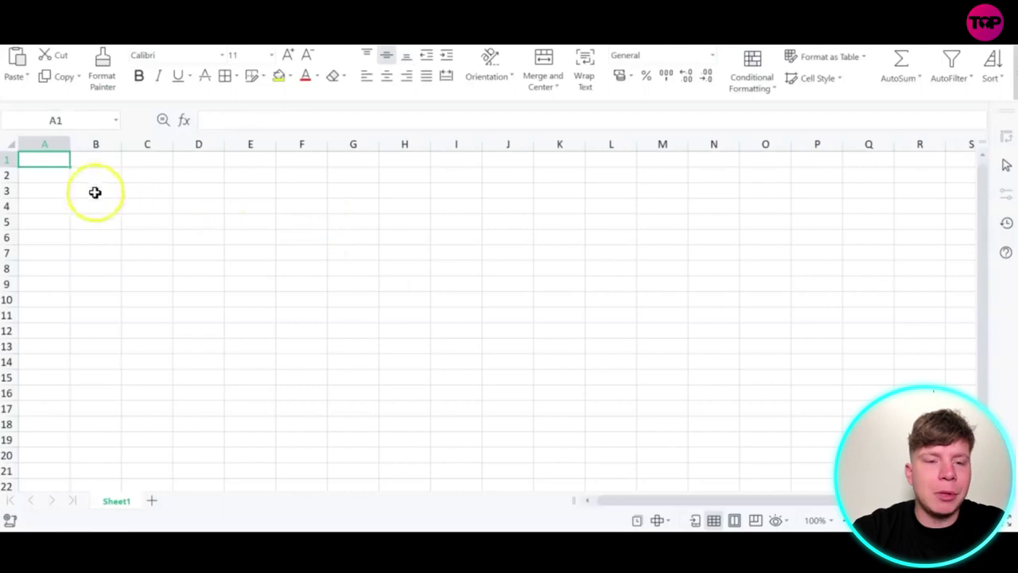
pyautogui.hotkey('ctrl', 'v')
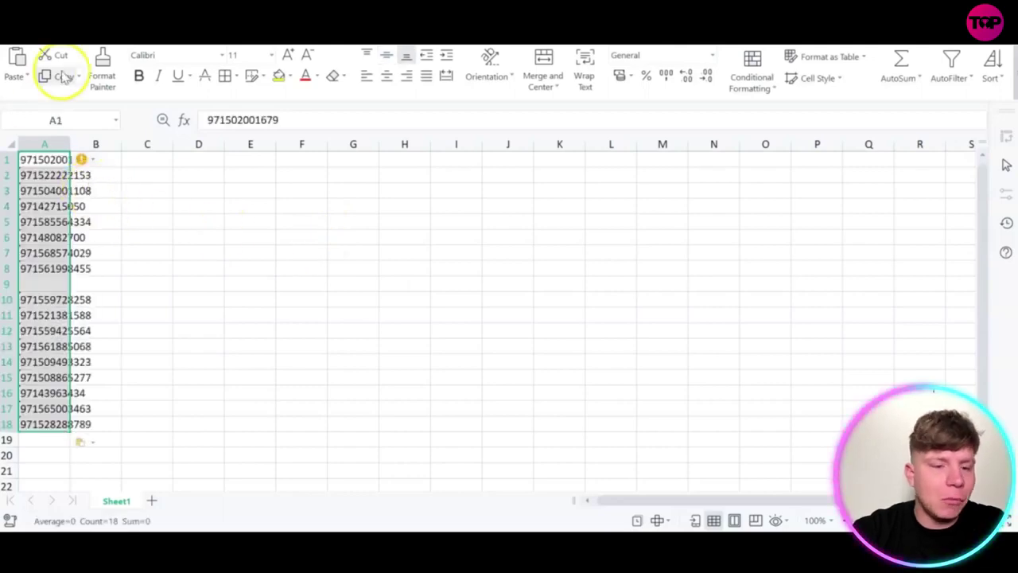
pyautogui.click(50, 160)
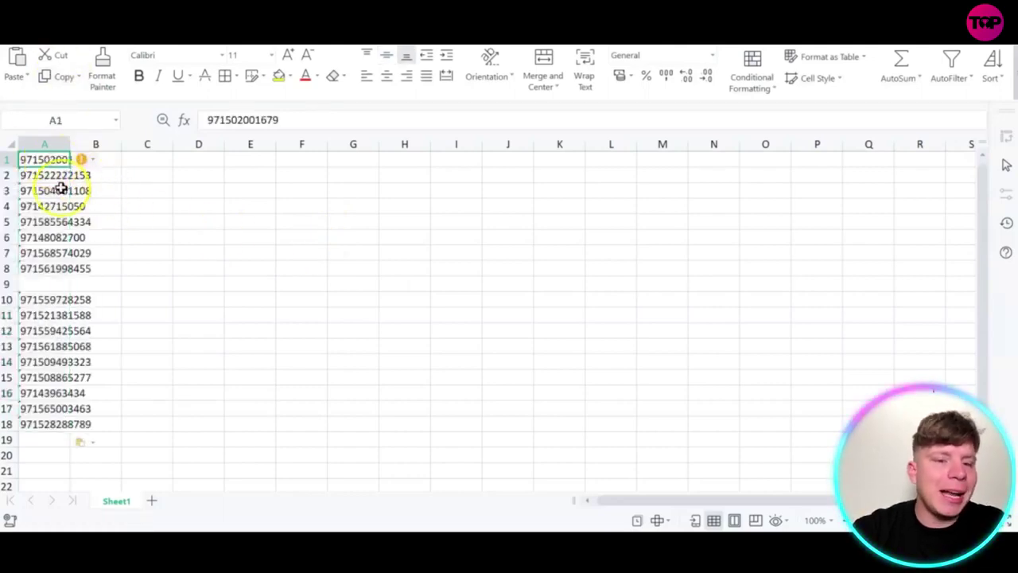
# Step: Delete the empty row 9 from the pasted list of mobile numbers
pyautogui.click(12, 284)
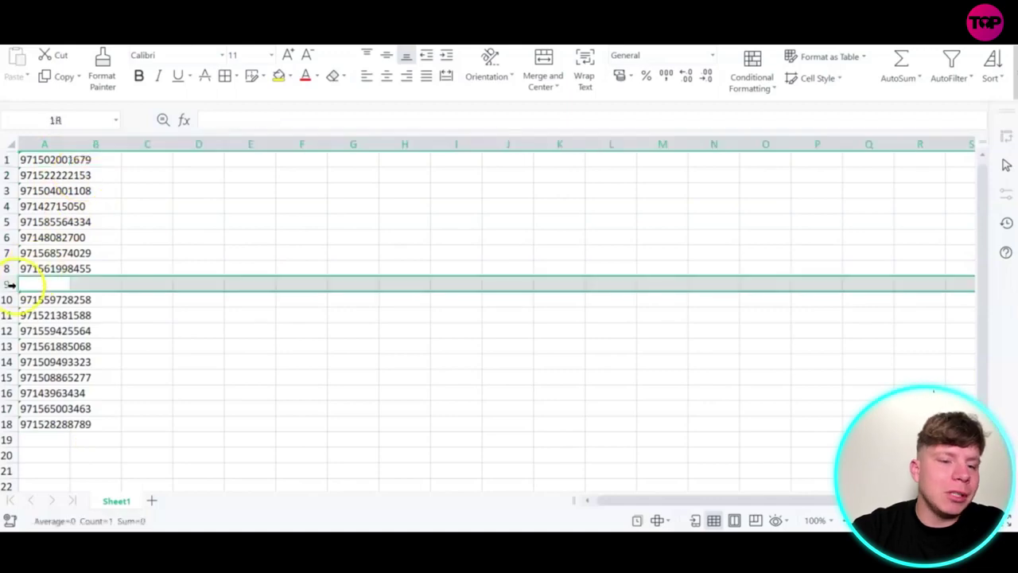
pyautogui.rightClick(12, 284)
pyautogui.moveTo(36, 217)
pyautogui.click(53, 163)
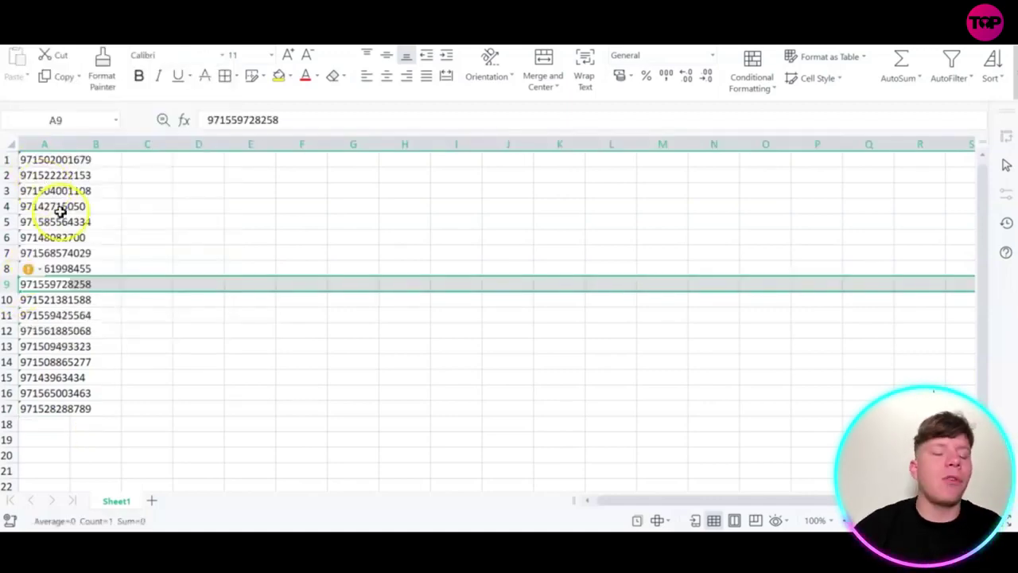
pyautogui.click(60, 160)
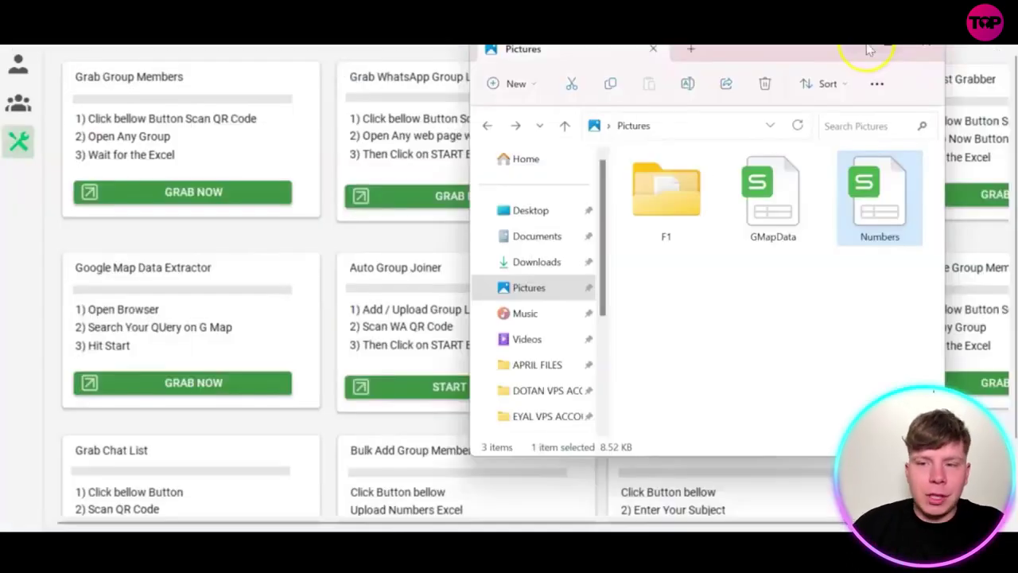
# Step: Upload the Numbers workbook from the Pictures folder into the WhatsApp Number Filter and look through the loaded list
pyautogui.click(863, 45)
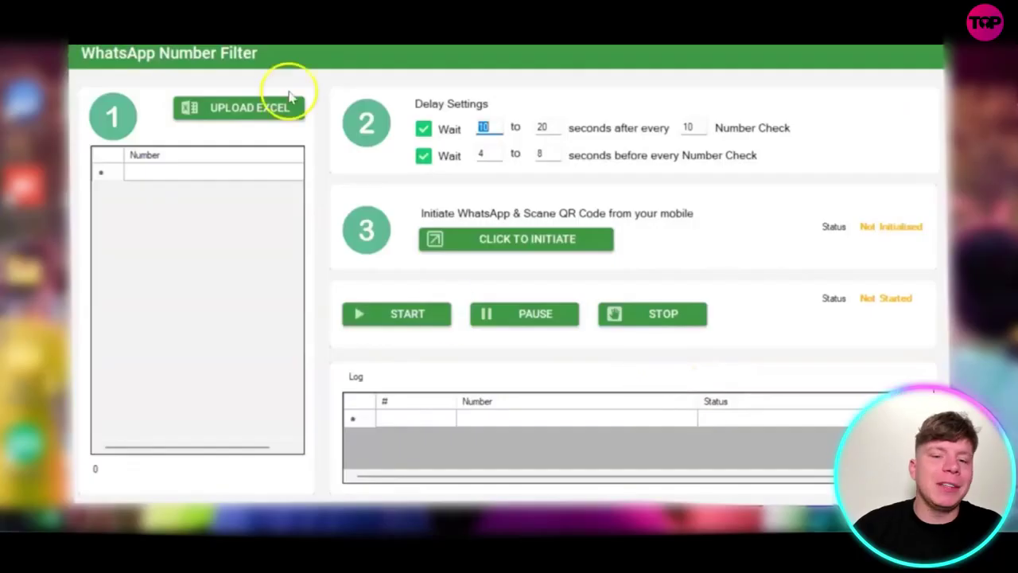
pyautogui.click(268, 106)
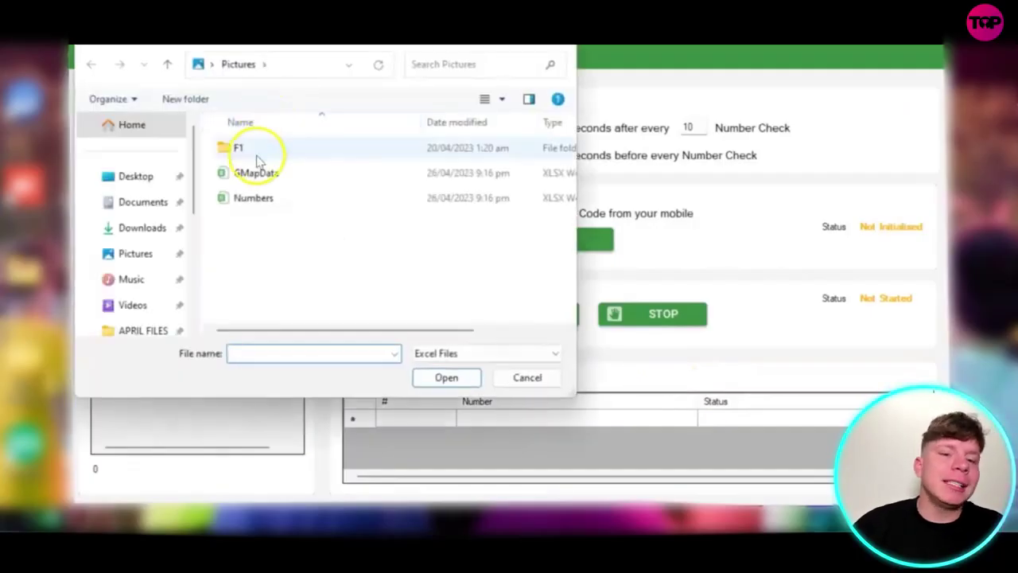
pyautogui.click(253, 201)
pyautogui.click(445, 377)
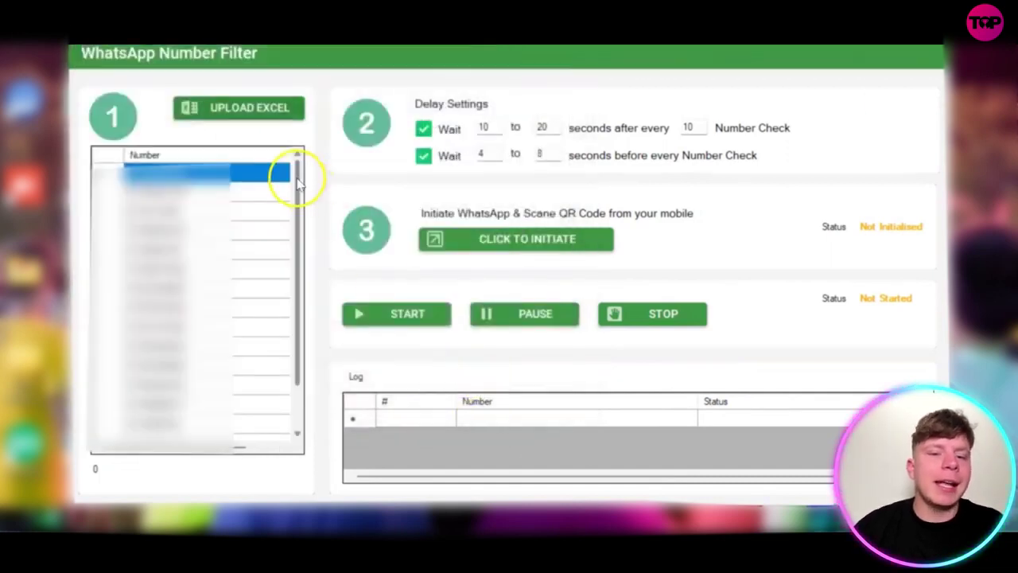
pyautogui.scroll(-2, 295, 223)
pyautogui.moveTo(295, 246); pyautogui.dragTo(300, 183)
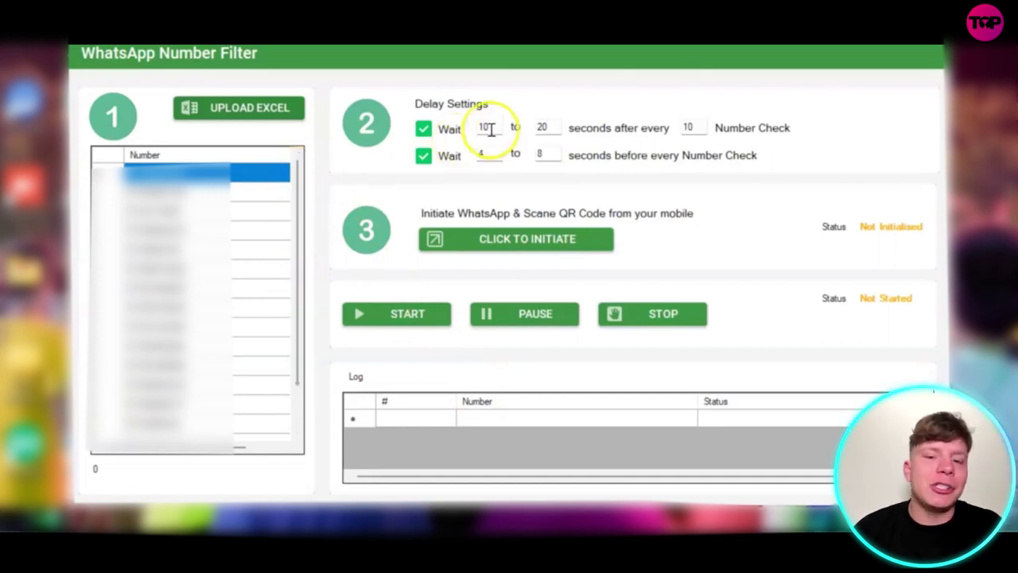
# Step: Review the number check delay settings, including both wait ranges and the number of checks between pauses
pyautogui.doubleClick(541, 127)
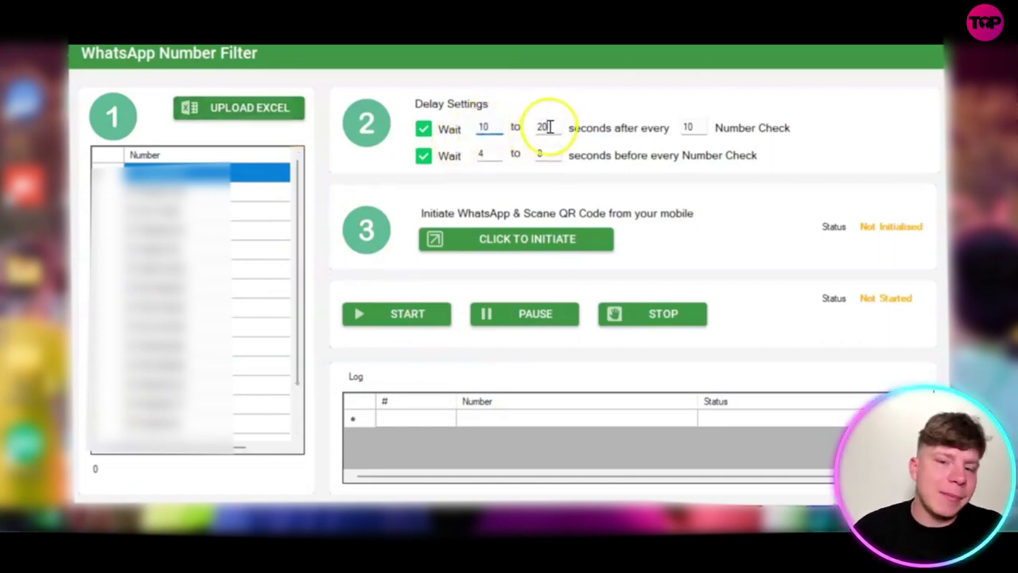
pyautogui.doubleClick(487, 154)
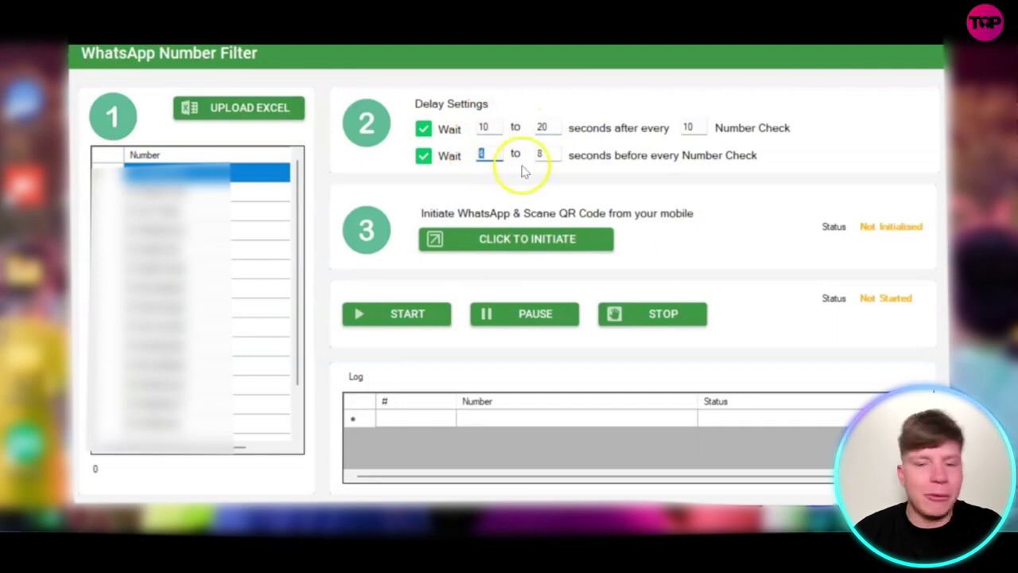
pyautogui.doubleClick(541, 154)
pyautogui.doubleClick(690, 126)
pyautogui.click(692, 127)
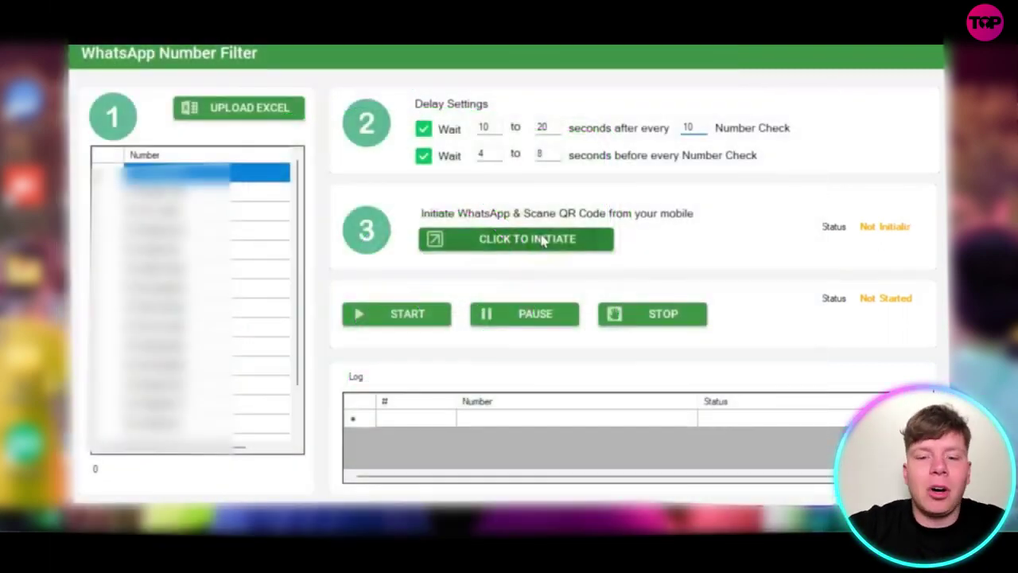
# Step: Initiate WhatsApp, run the check on the loaded numbers, and save the results as NumberFilter
pyautogui.click(541, 240)
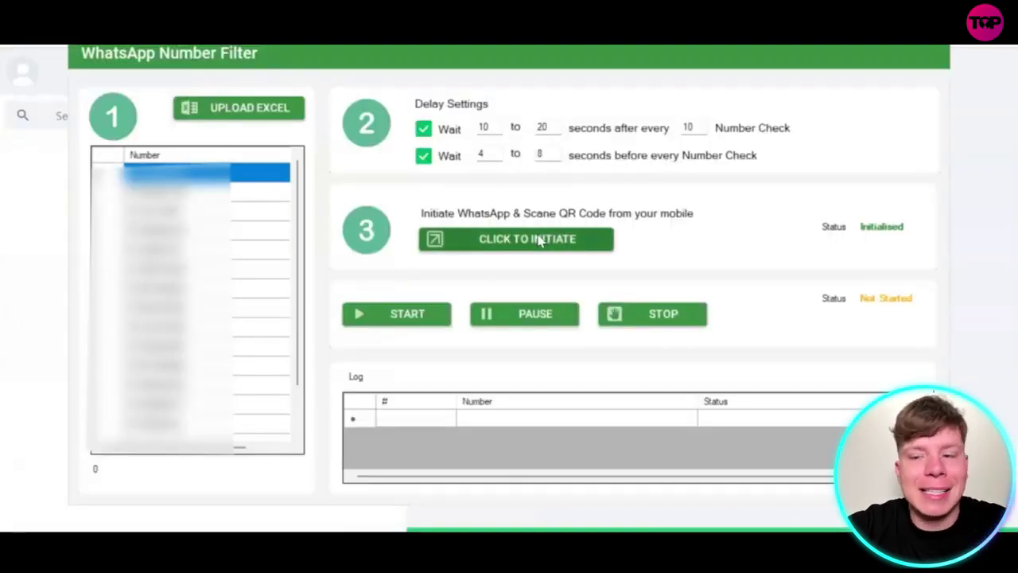
pyautogui.click(379, 316)
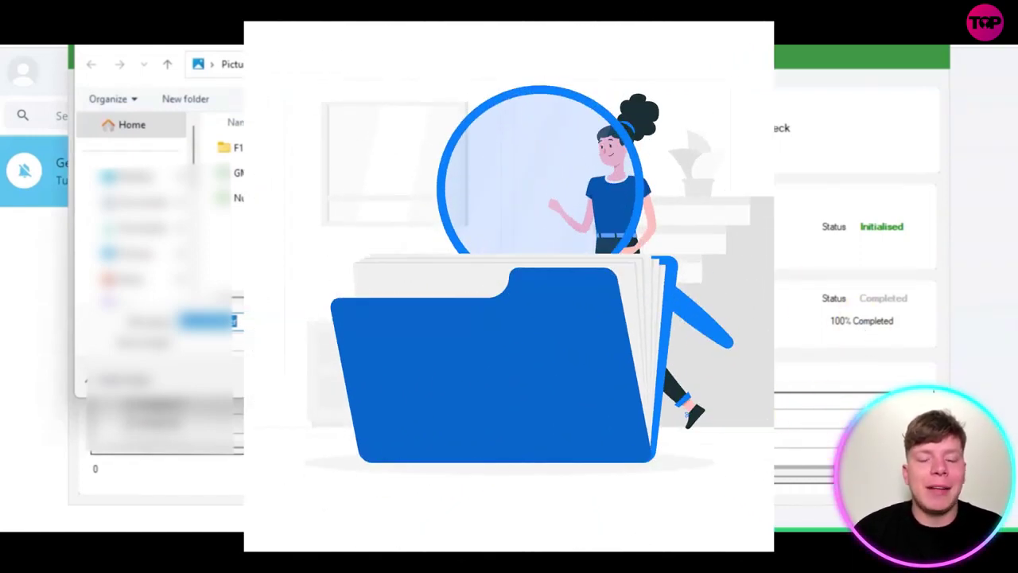
pyautogui.click(445, 378)
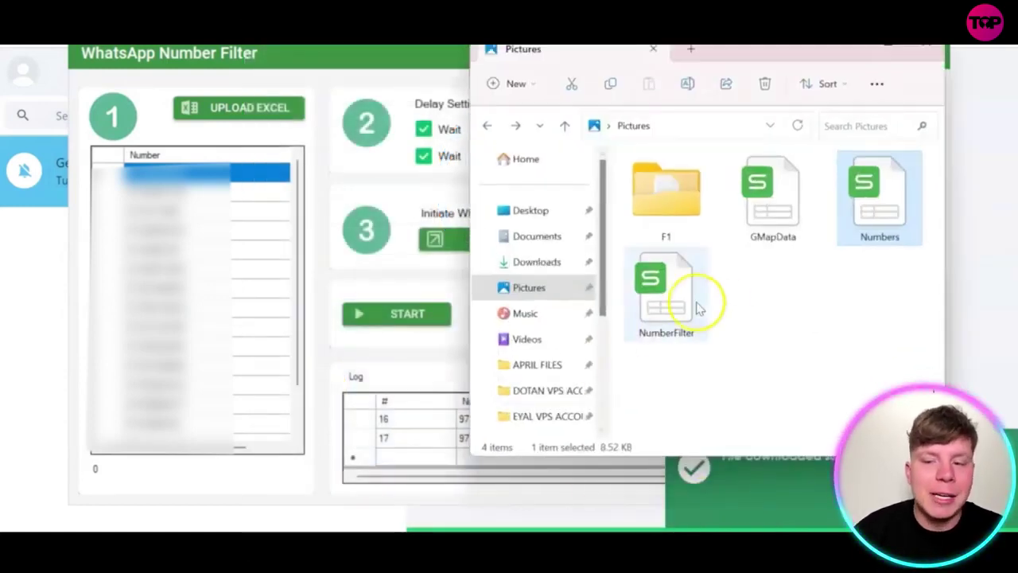
# Step: Open the NumberFilter workbook to examine the check results, and close the Pictures folder
pyautogui.click(672, 316)
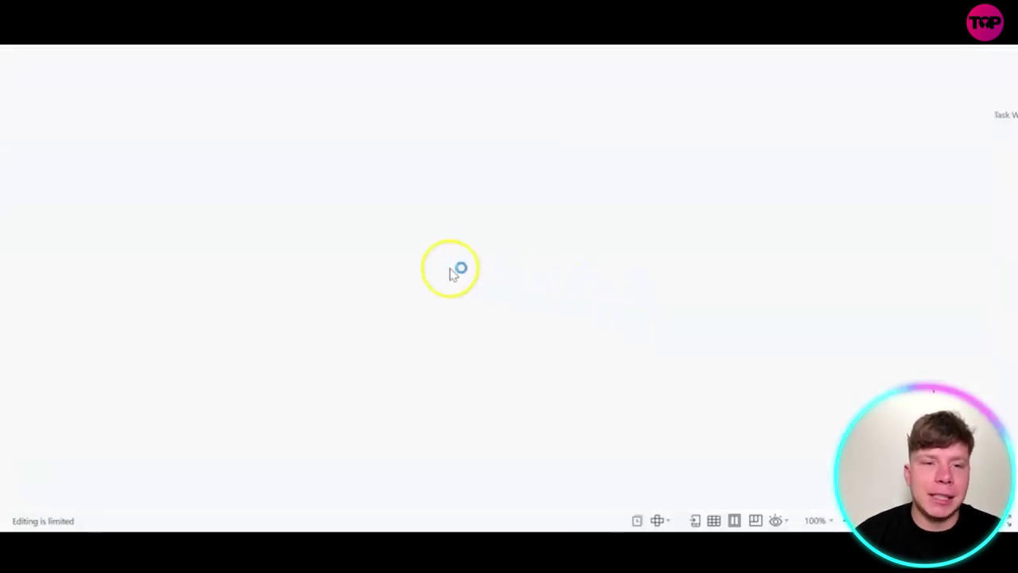
pyautogui.moveTo(207, 159); pyautogui.dragTo(200, 396)
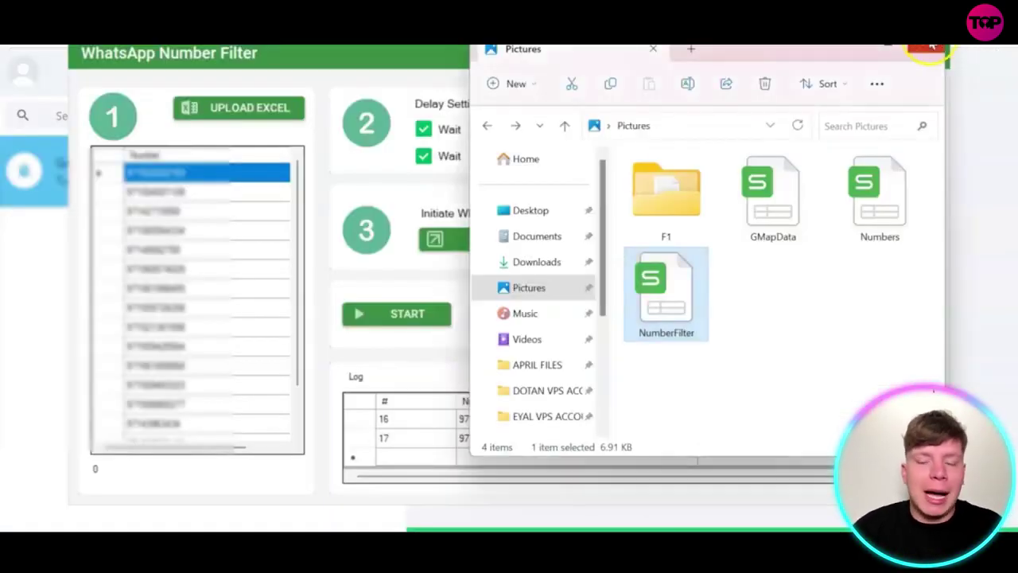
pyautogui.click(930, 46)
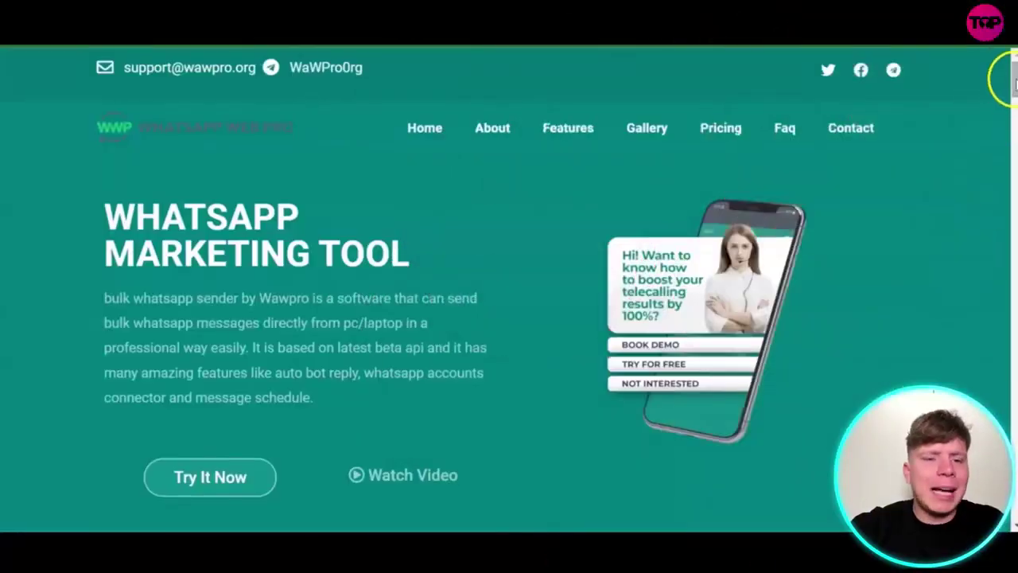
# Step: Examine the Free and Pro plans in the pricing section of the WhatsApp marketing tool's website
pyautogui.moveTo(1013, 80); pyautogui.dragTo(1002, 394)
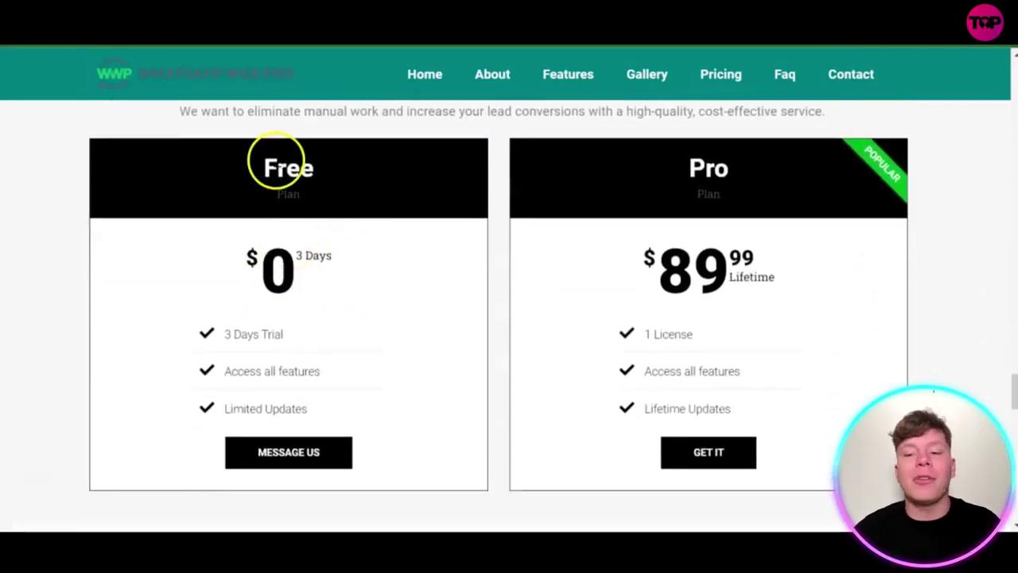